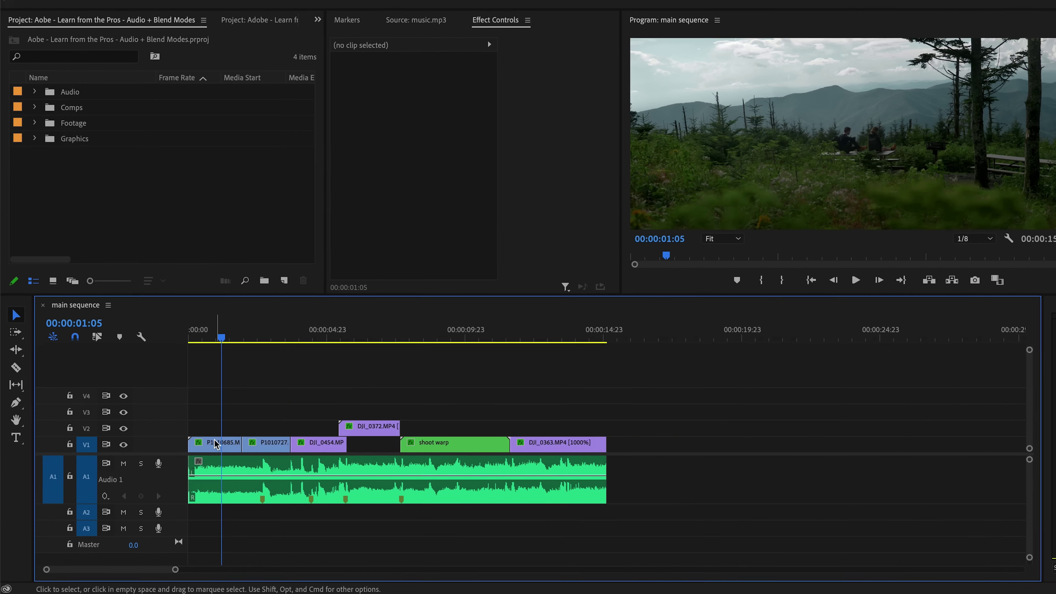
- Drag a copy of clip P1010685 from V1 up onto track V2 above the footage
drag(261, 421, 320, 403)
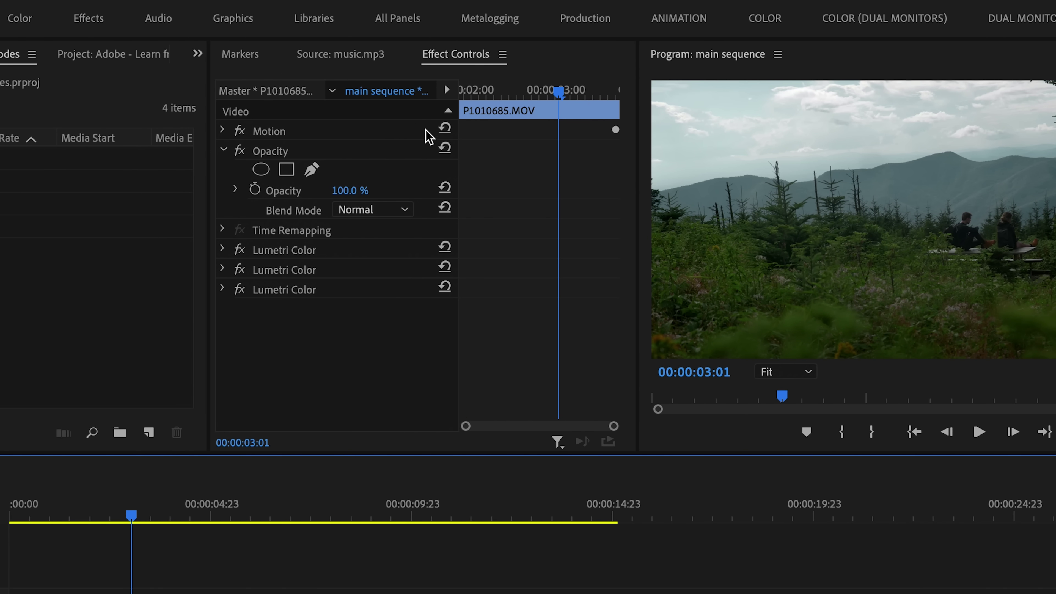
- Keep the top clip on Normal blend mode and lower its opacity to 10%
click(367, 210)
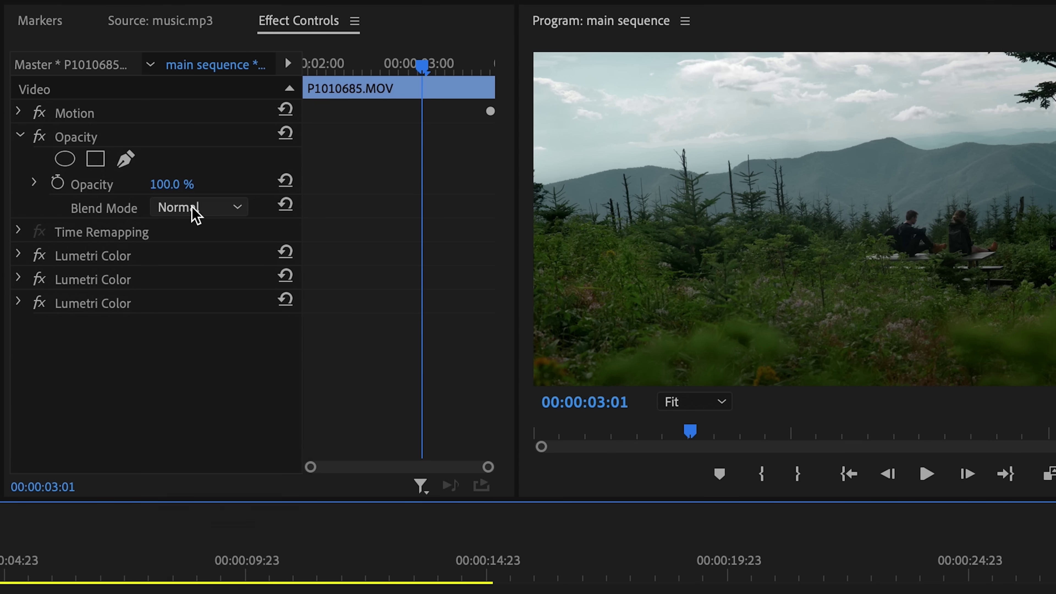
click(191, 206)
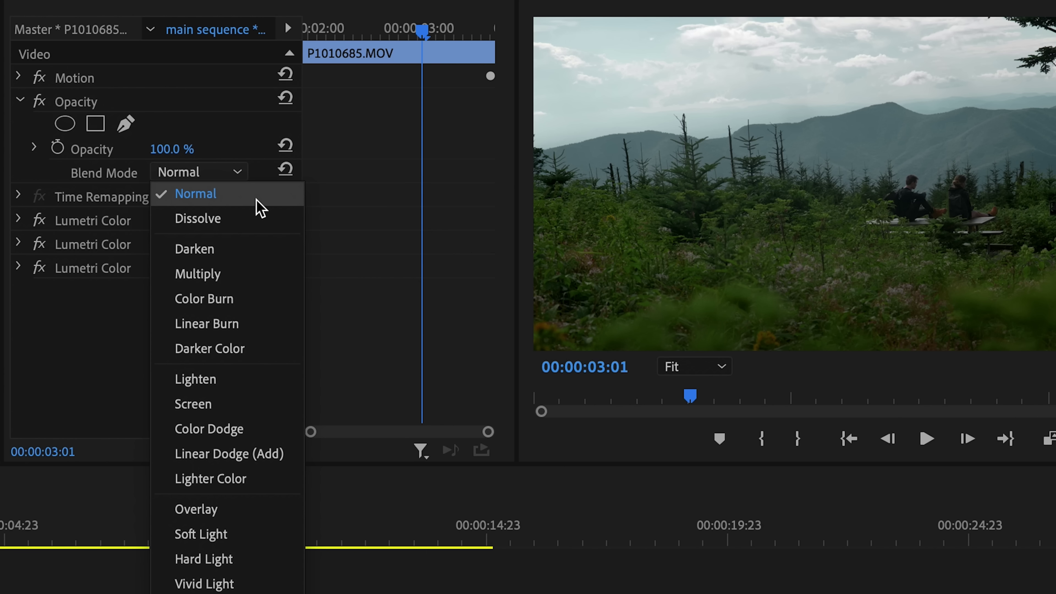
click(256, 198)
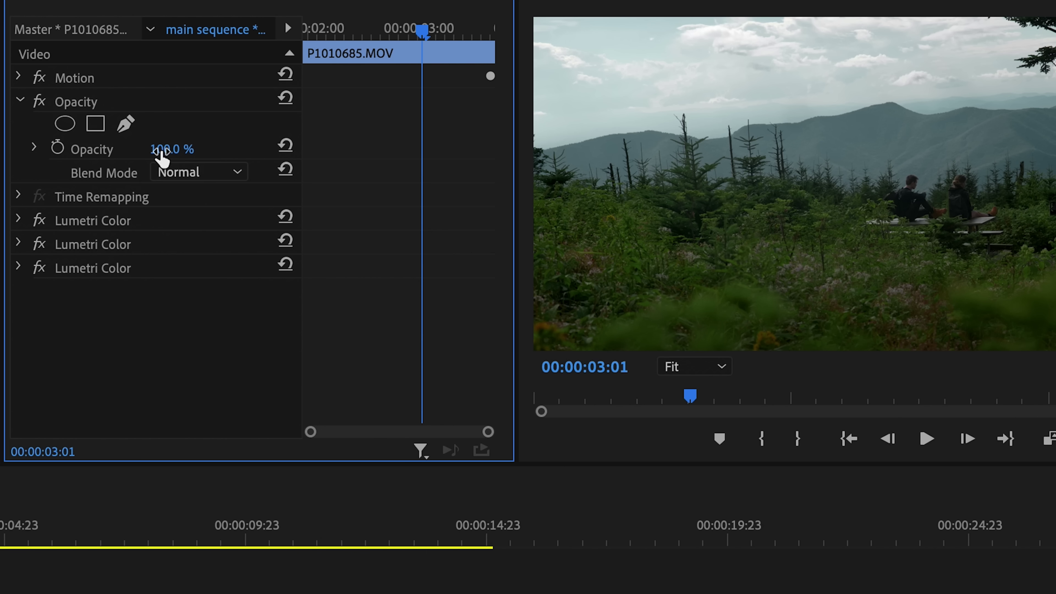
mouse_move(171, 149)
mouse_down()
mouse_move(130, 149)
mouse_move(172, 149)
mouse_up()
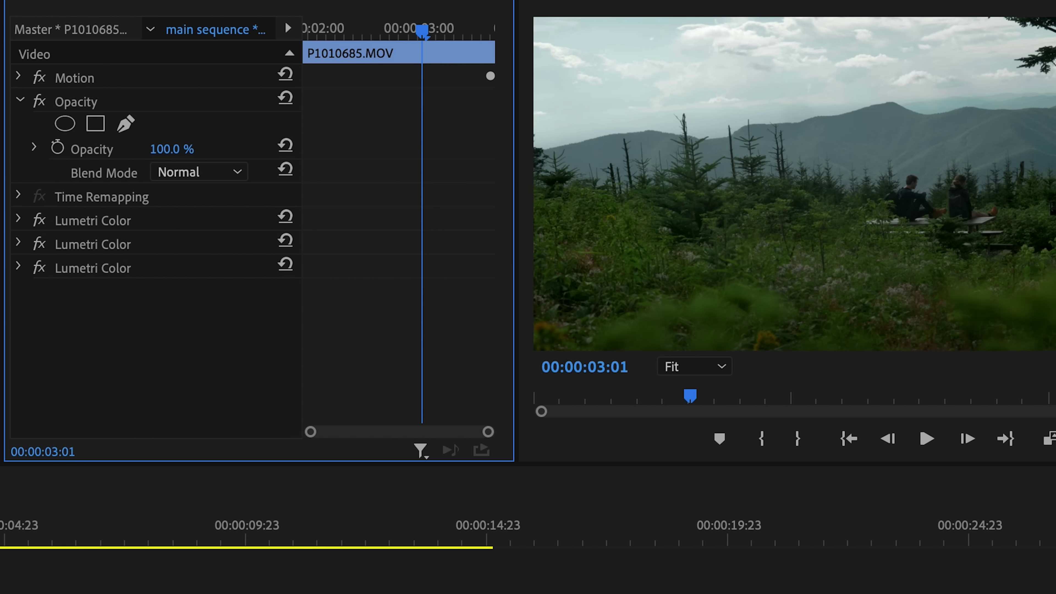
- Switch the top clip to Dissolve and vary its opacity to preview the effect
click(190, 171)
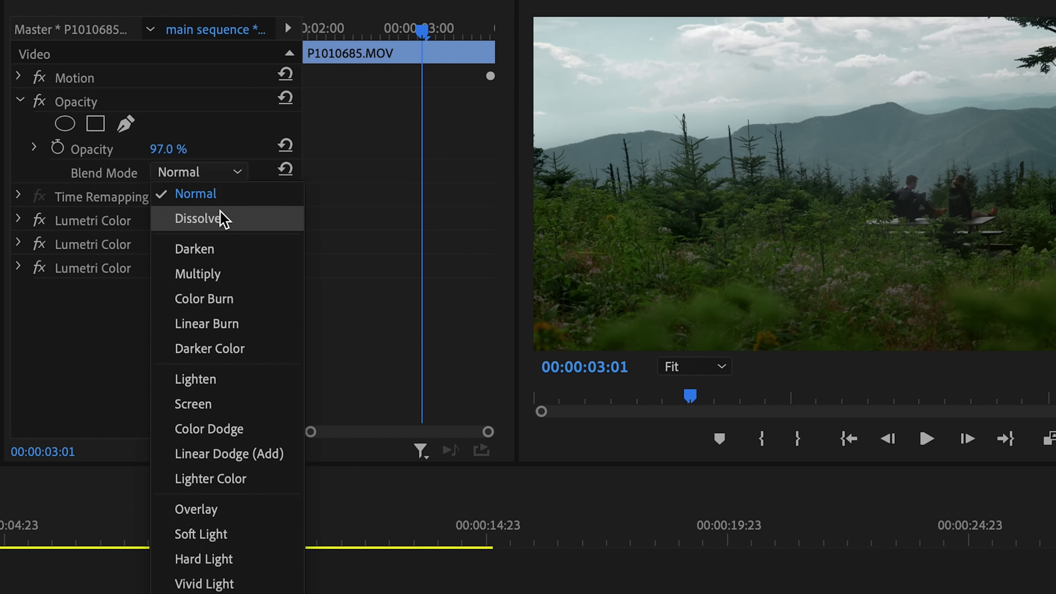
click(225, 220)
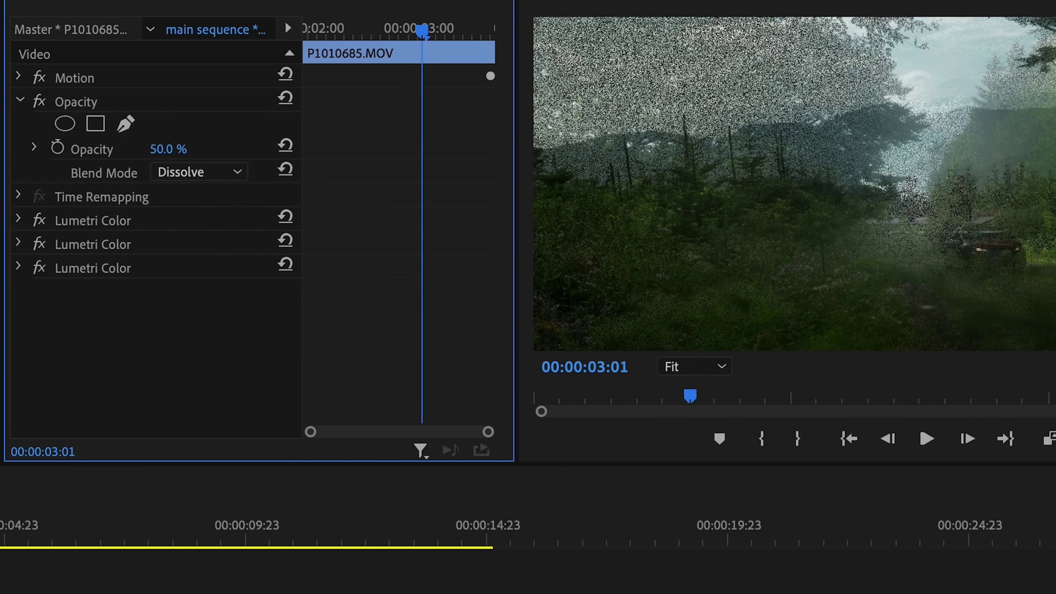
mouse_move(168, 149)
mouse_down()
mouse_move(201, 149)
mouse_move(164, 149)
mouse_move(184, 149)
mouse_up()
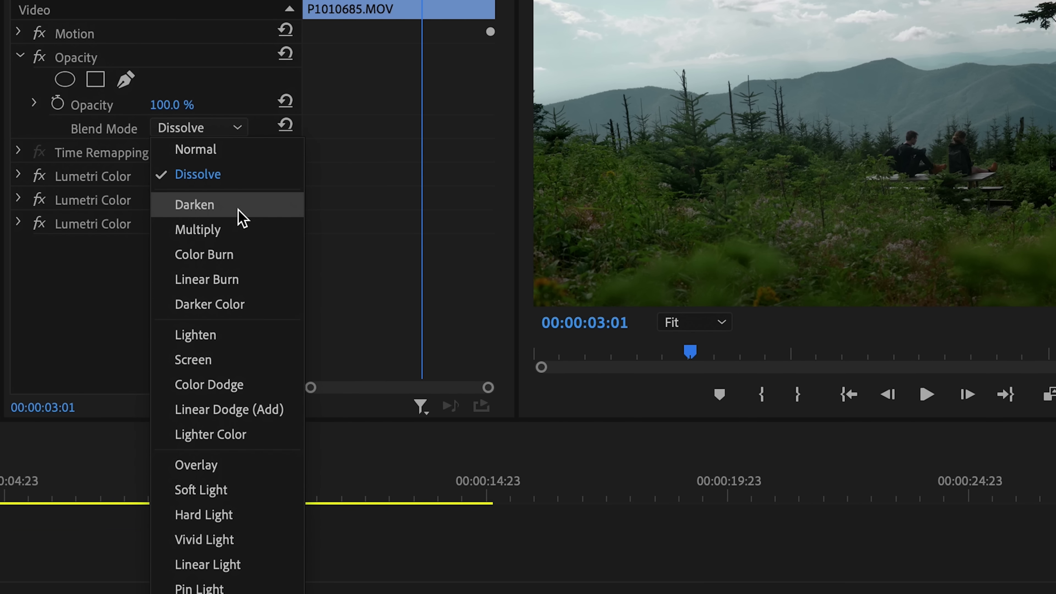
- Try the darkening blend modes Darken, Multiply, Color Burn, Linear Burn and Darker Color
click(242, 218)
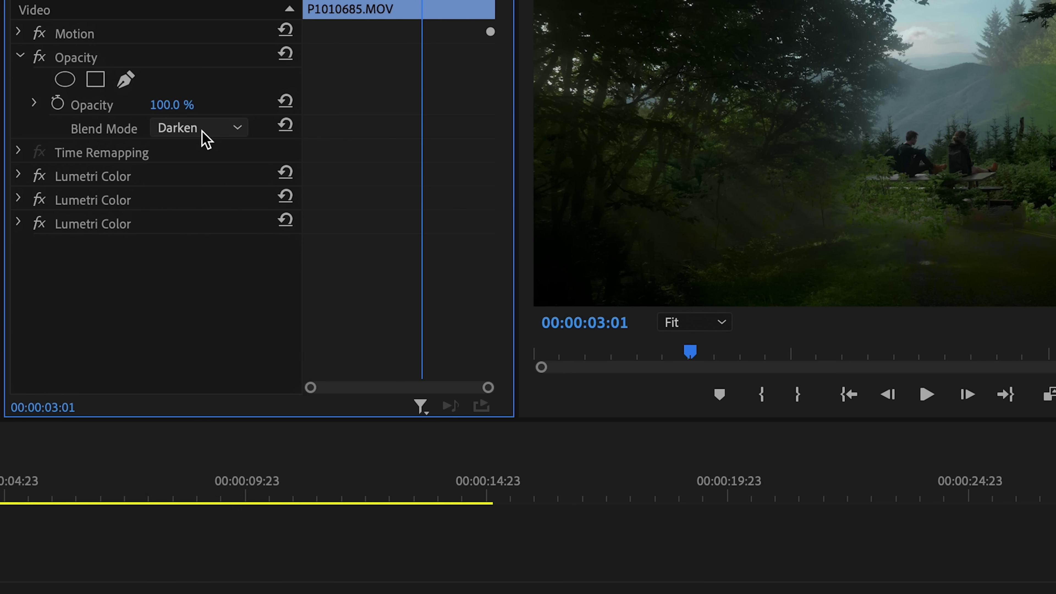
click(202, 129)
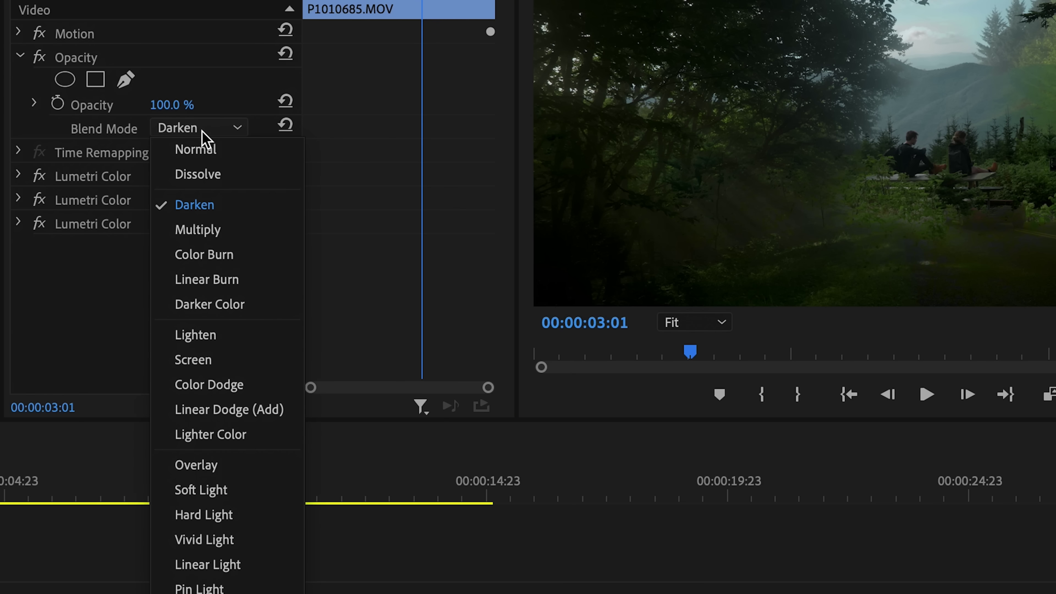
click(206, 237)
click(216, 130)
click(213, 256)
click(208, 129)
click(207, 280)
click(203, 129)
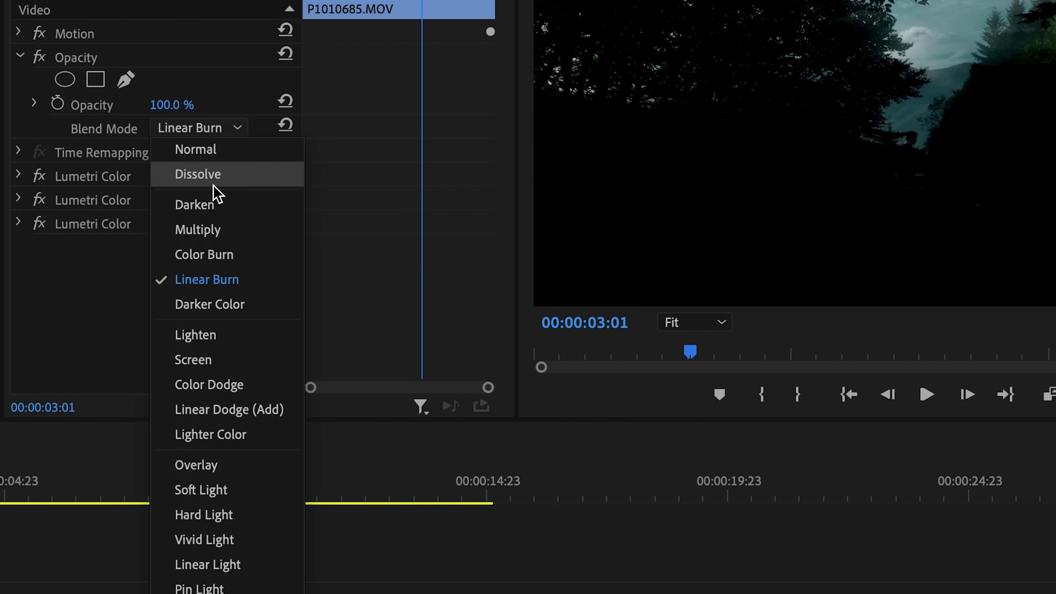
click(228, 311)
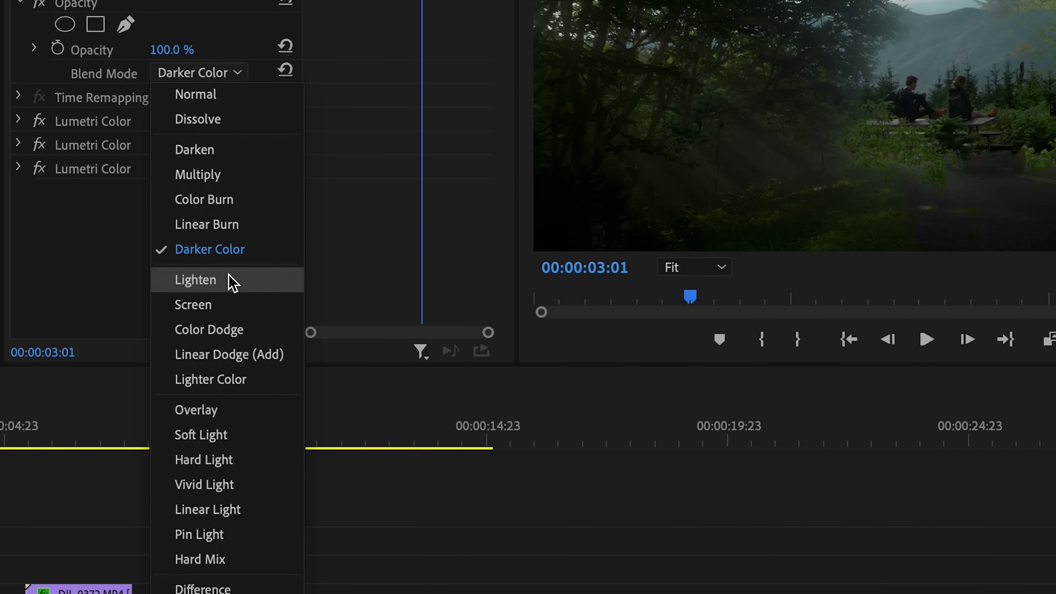
- Try Lighten, Screen, Color Dodge and Linear Dodge (Add), ending on Lighter Color
click(231, 271)
click(220, 70)
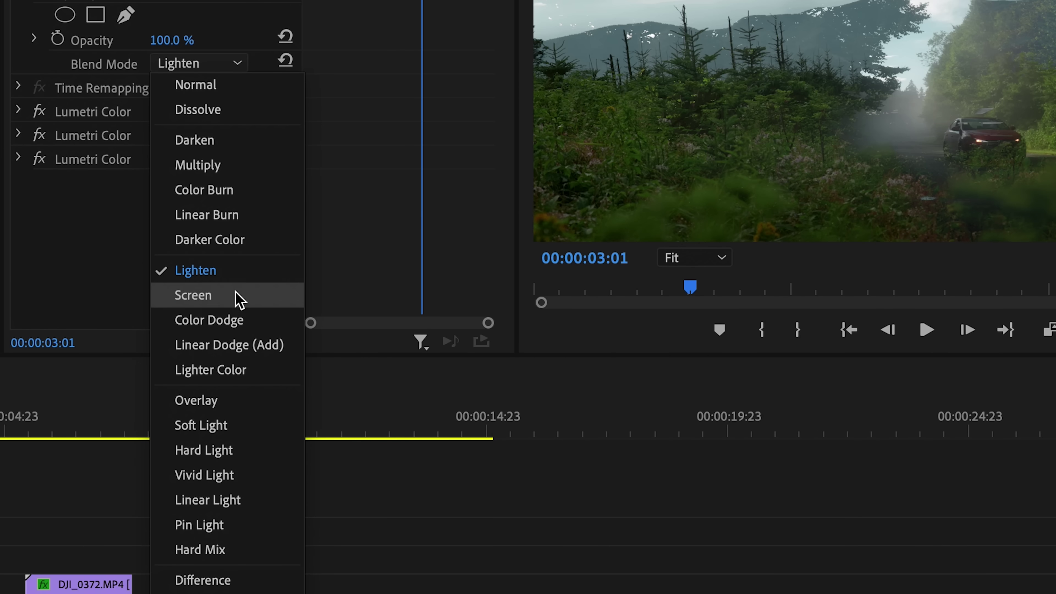
click(240, 300)
click(234, 70)
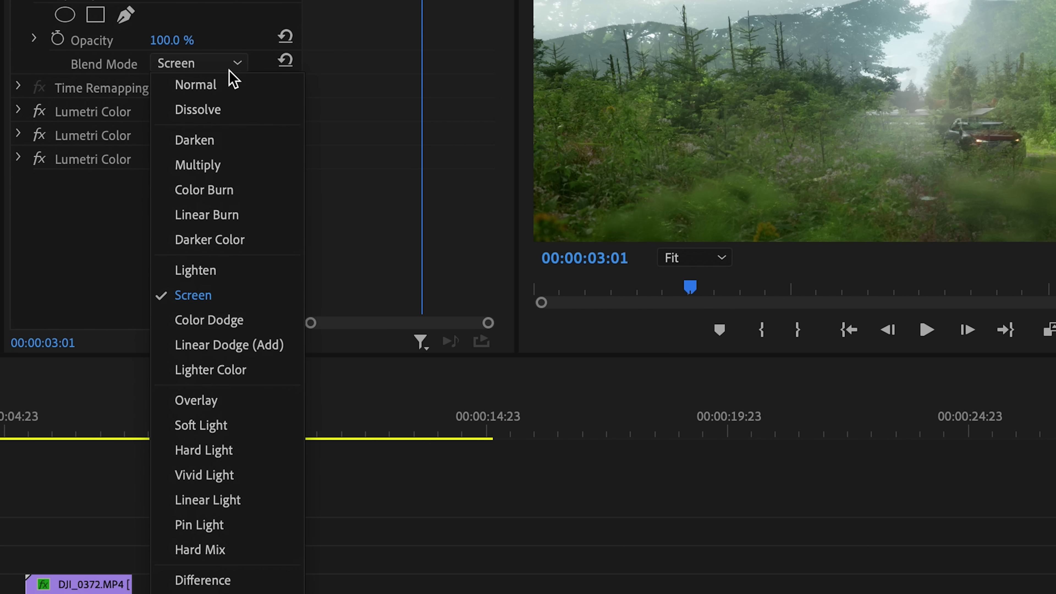
click(232, 321)
click(234, 67)
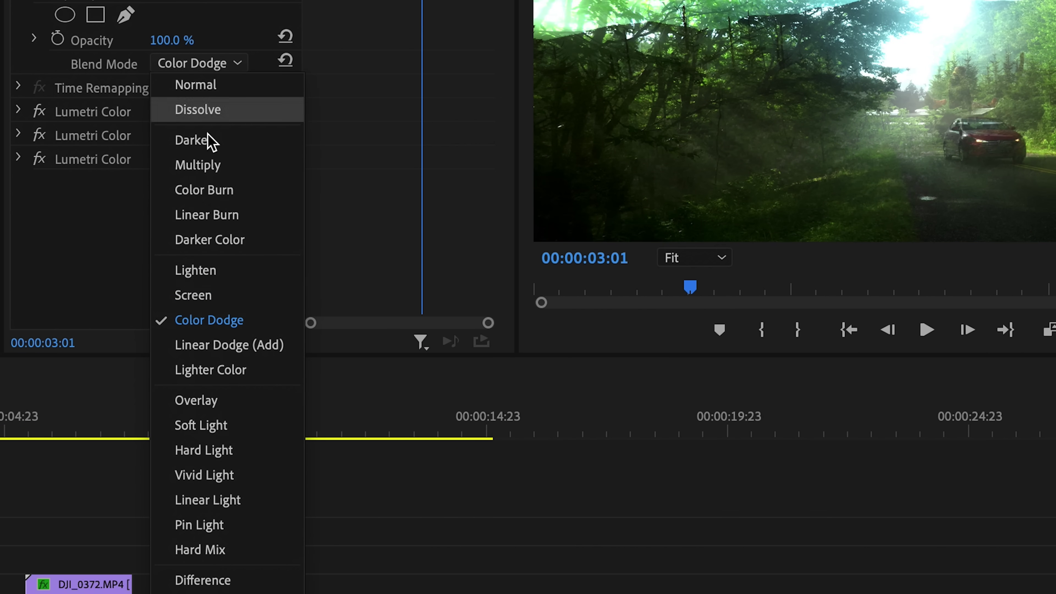
click(212, 344)
click(225, 67)
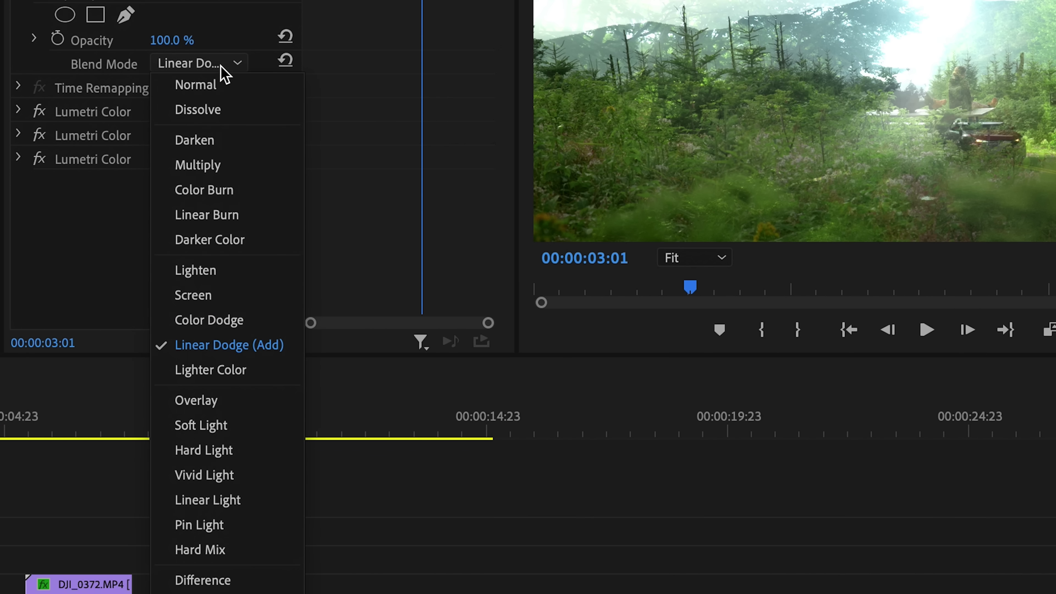
click(248, 370)
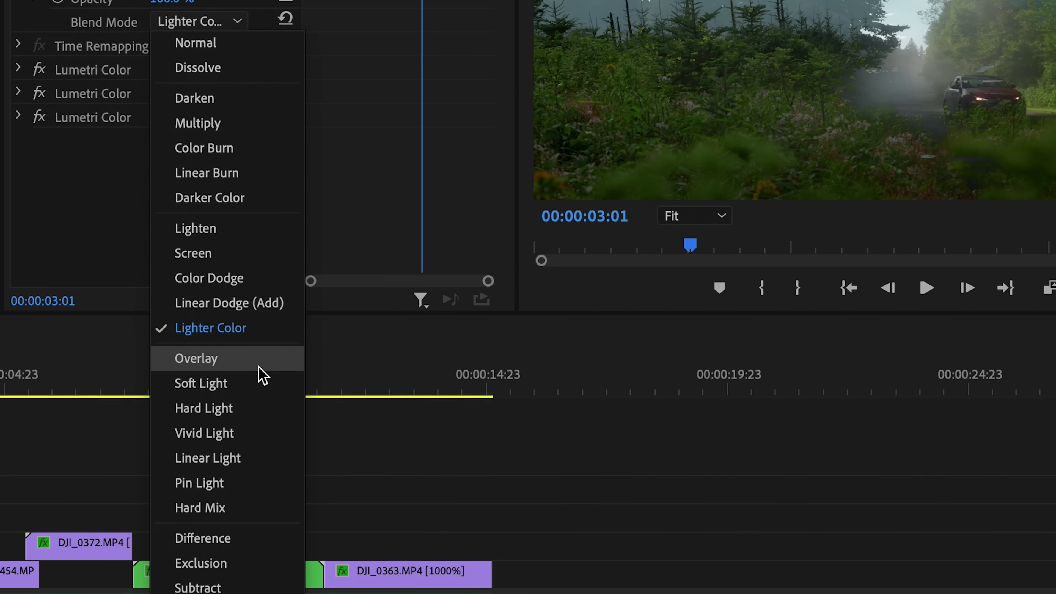
- Try Overlay, Linear Light, Difference, Exclusion, Subtract and Divide on the top clip, settling on Hue
click(261, 357)
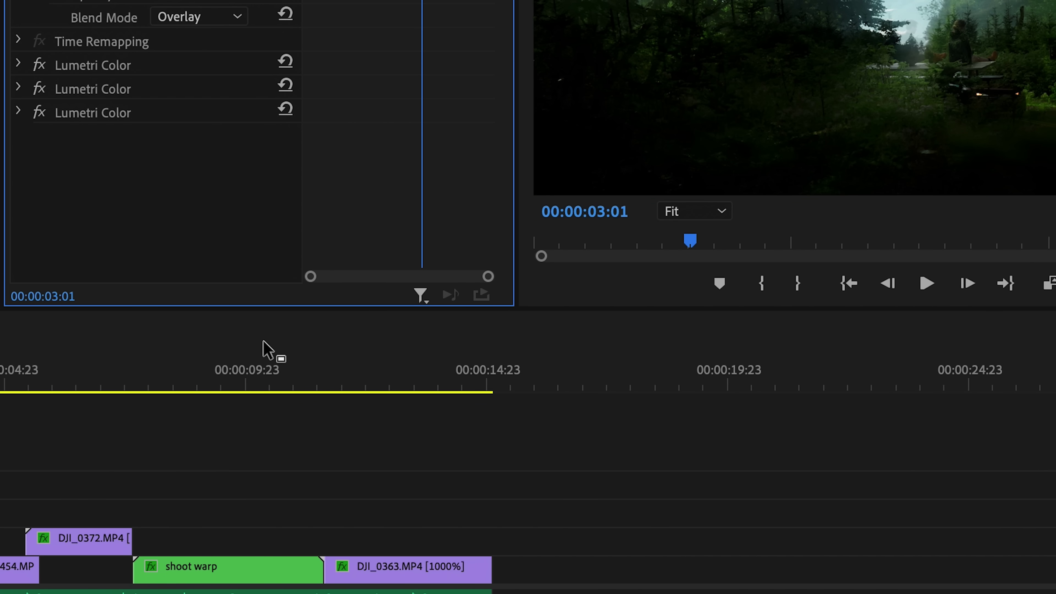
click(215, 19)
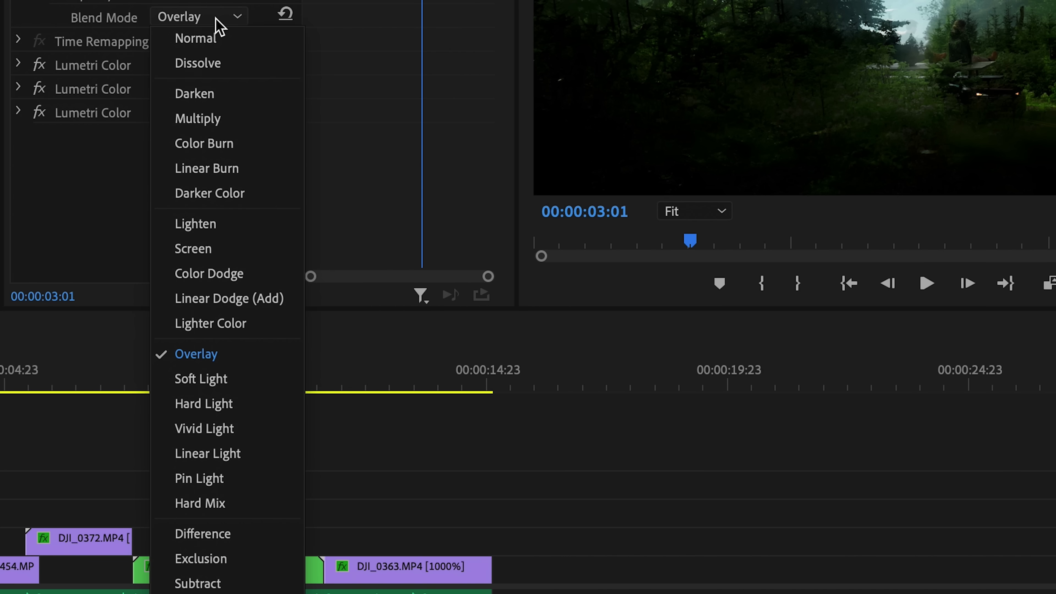
click(230, 461)
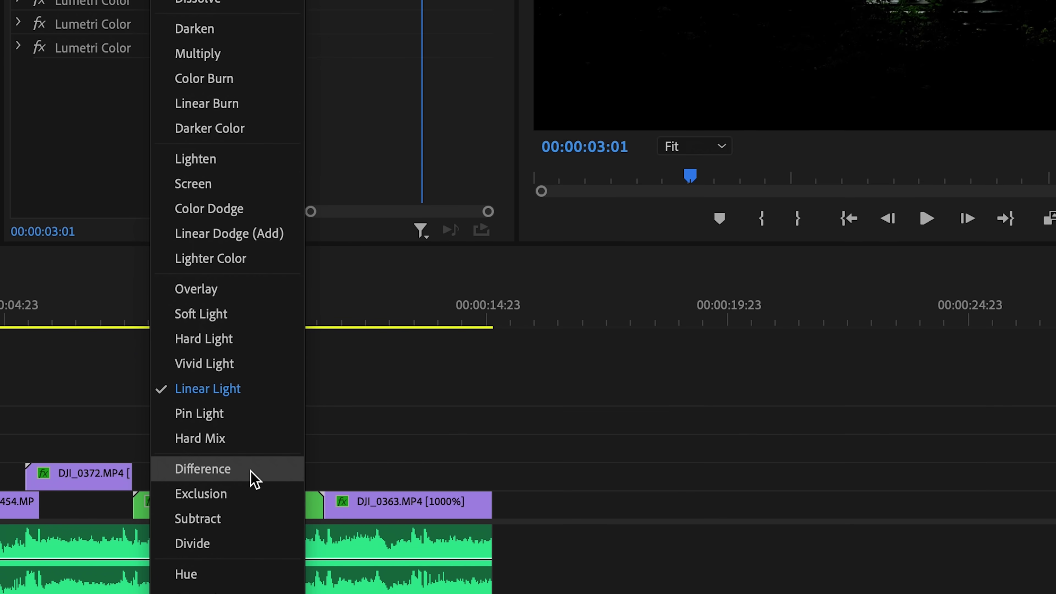
click(252, 409)
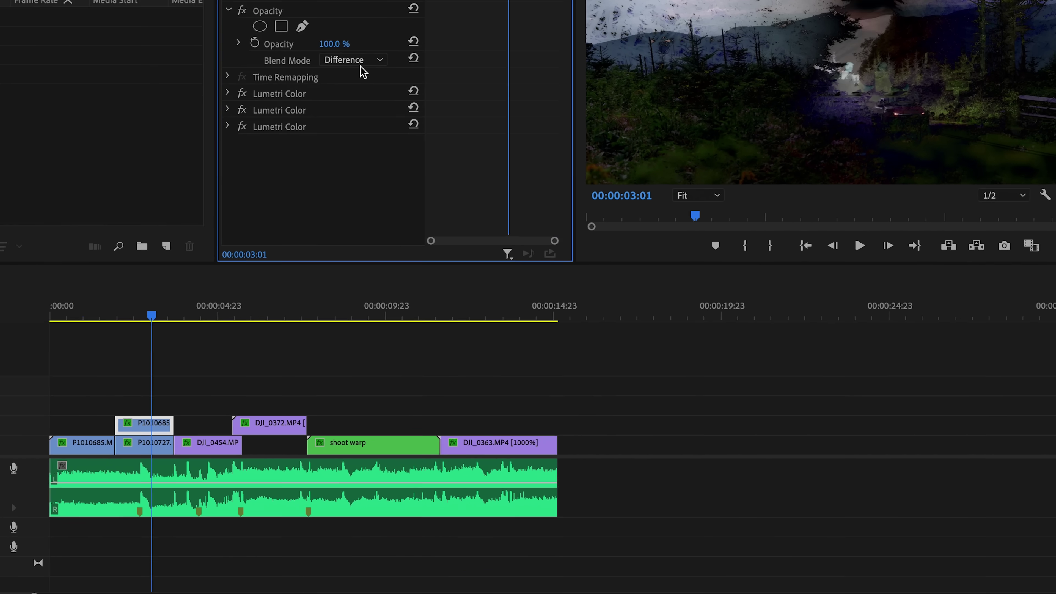
click(428, 138)
click(426, 442)
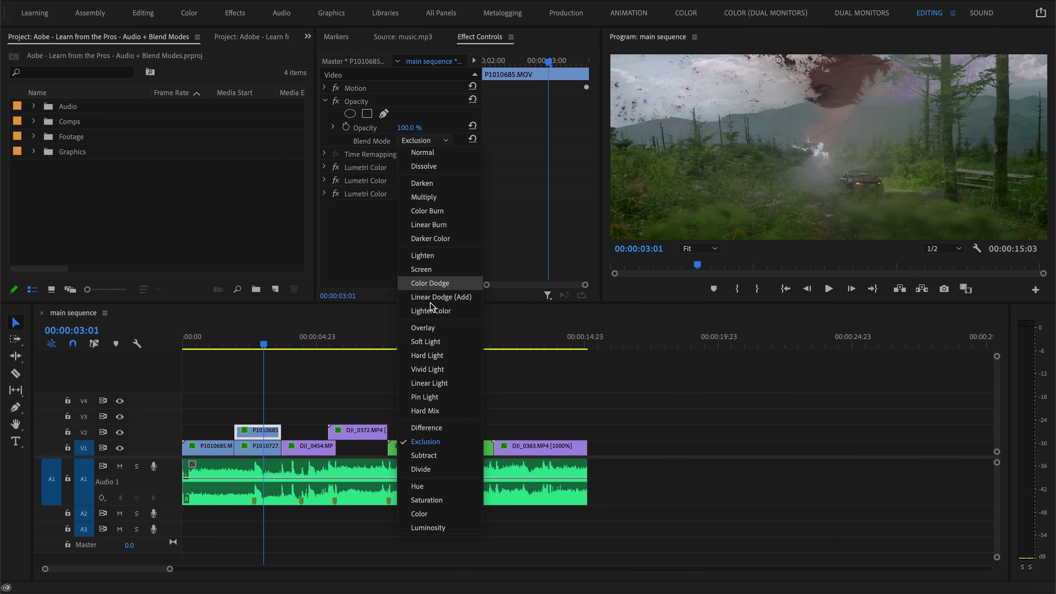
click(427, 456)
click(459, 439)
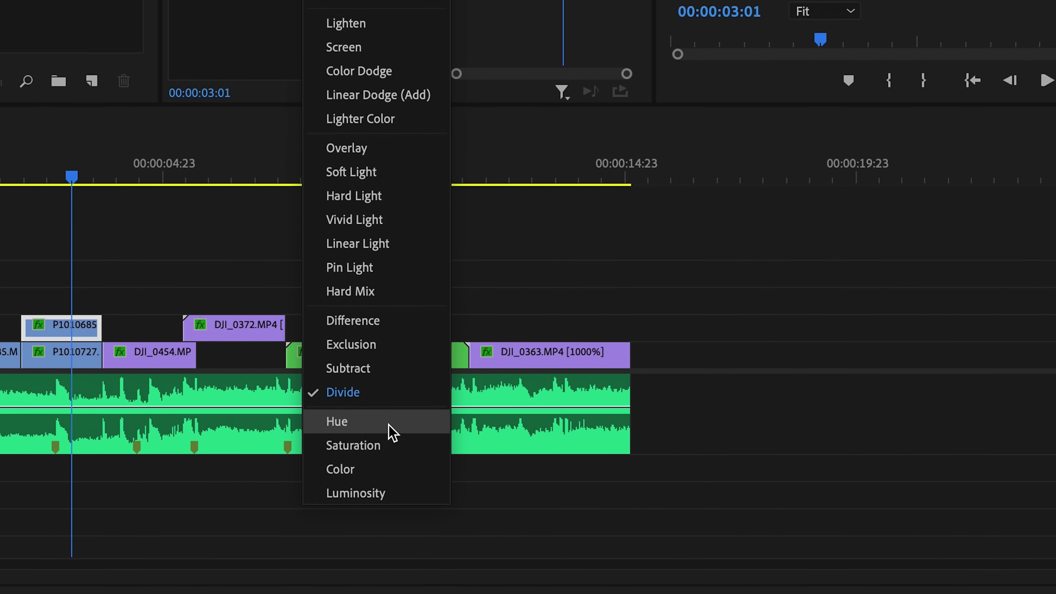
click(407, 445)
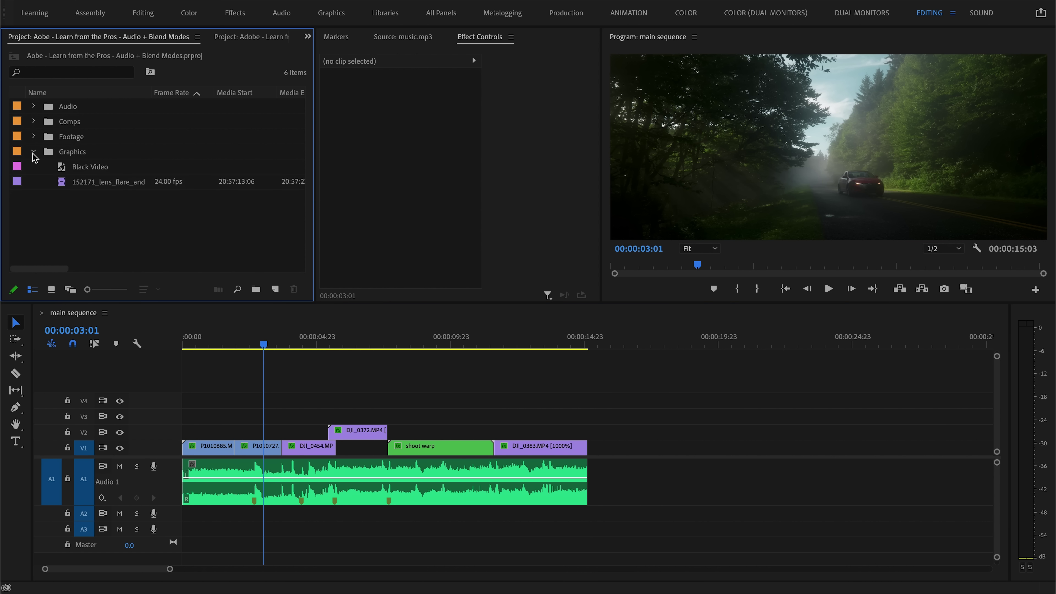
- Preview 152171_lens_flare, place it above the footage at sequence start, and blend it with Screen
double_click(66, 183)
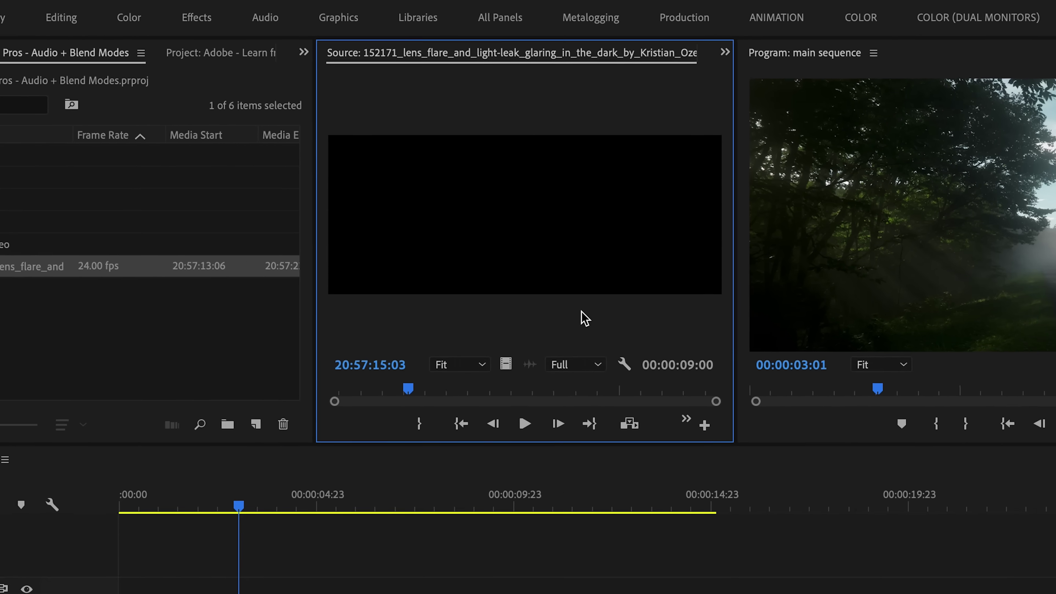
drag(420, 421, 601, 410)
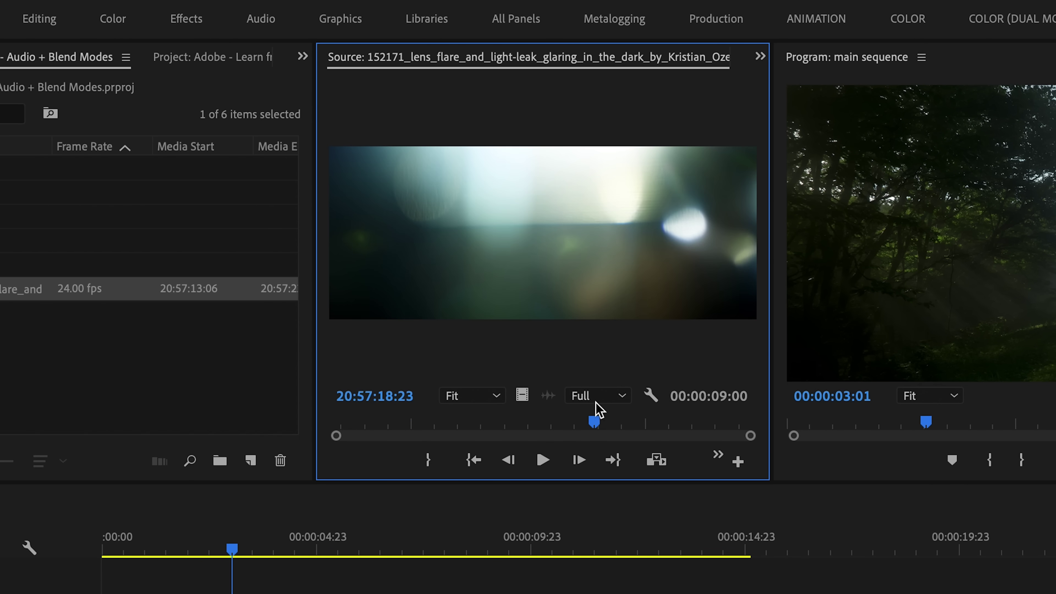
drag(523, 395, 170, 443)
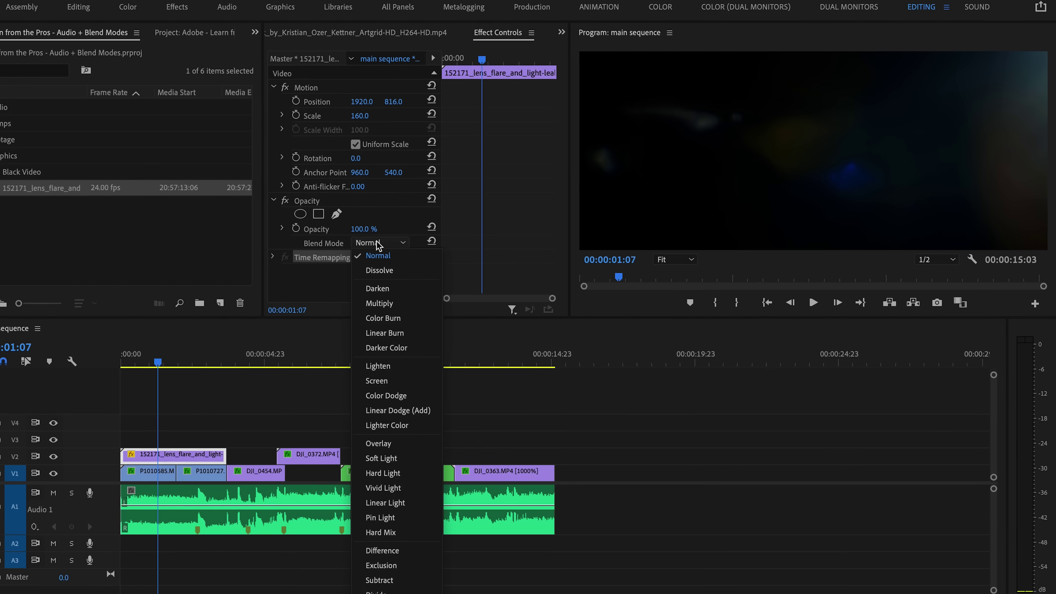
click(376, 381)
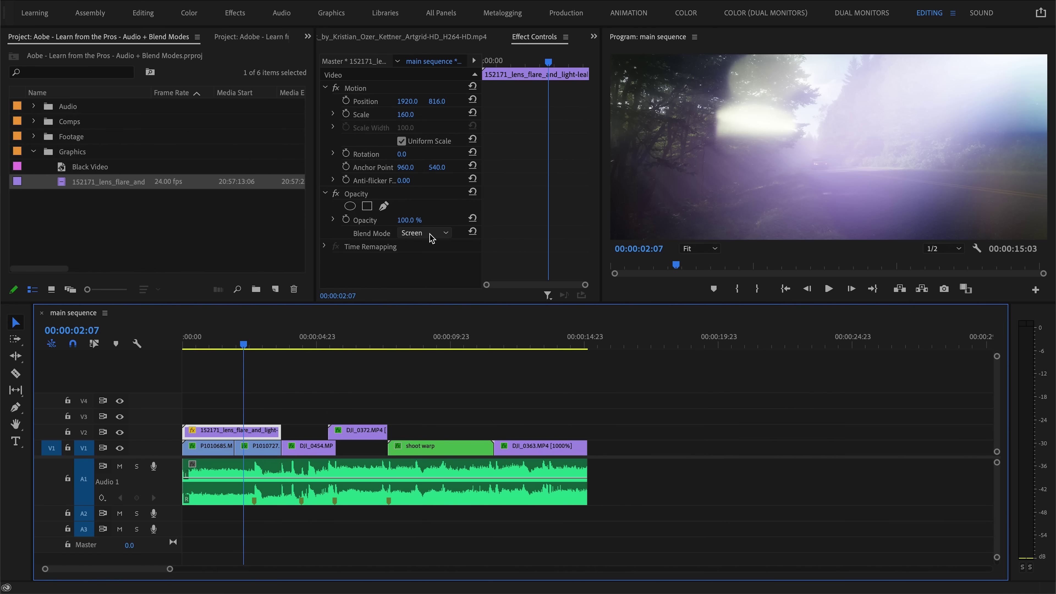
click(431, 237)
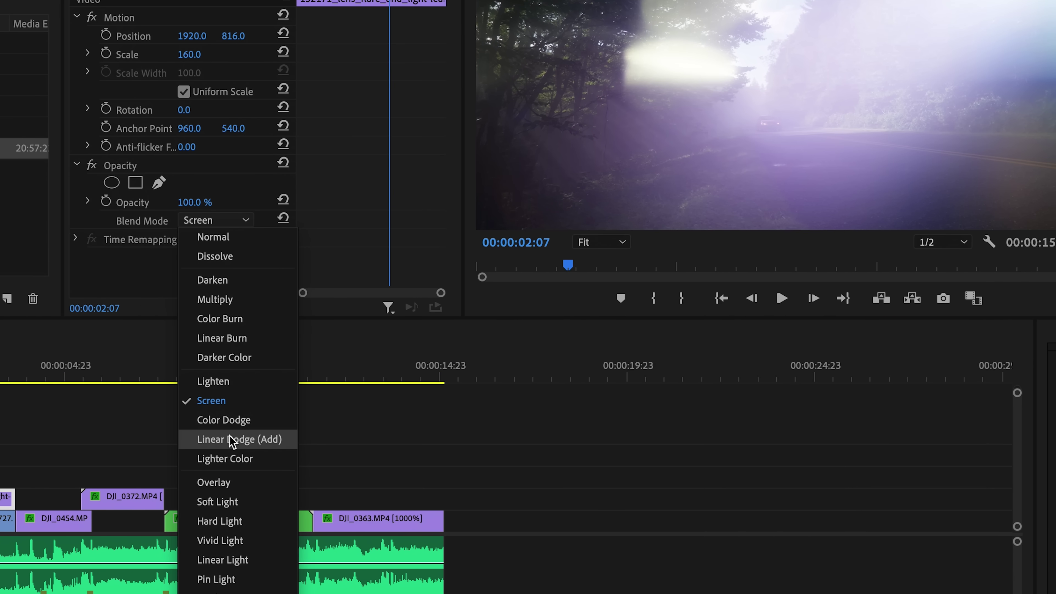
- Compare the flare in Linear Dodge (Add) against Screen, leaving it on Screen, and review it
click(232, 440)
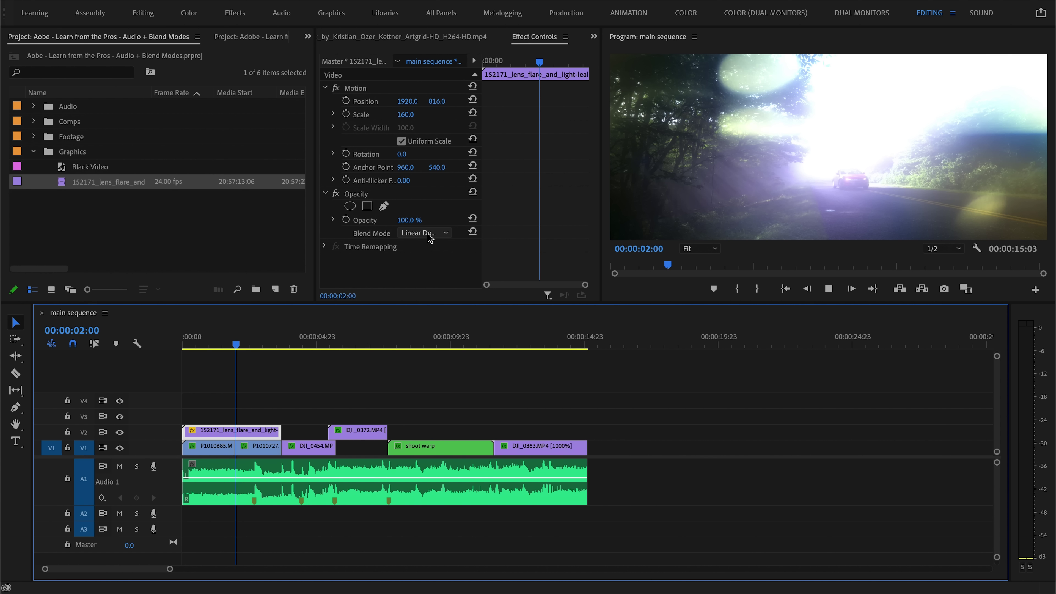
click(429, 233)
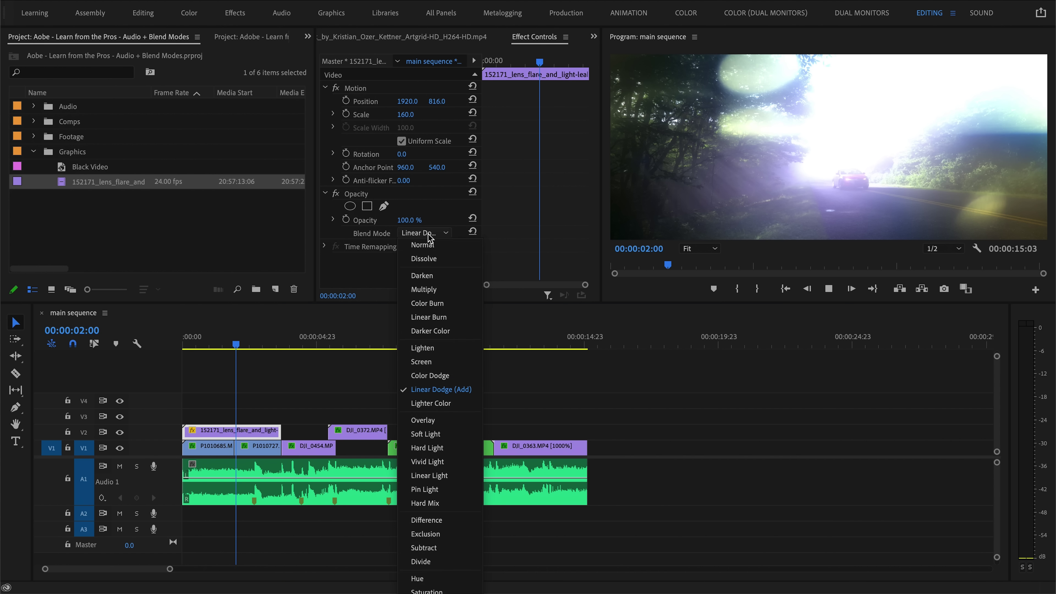
click(421, 362)
click(257, 343)
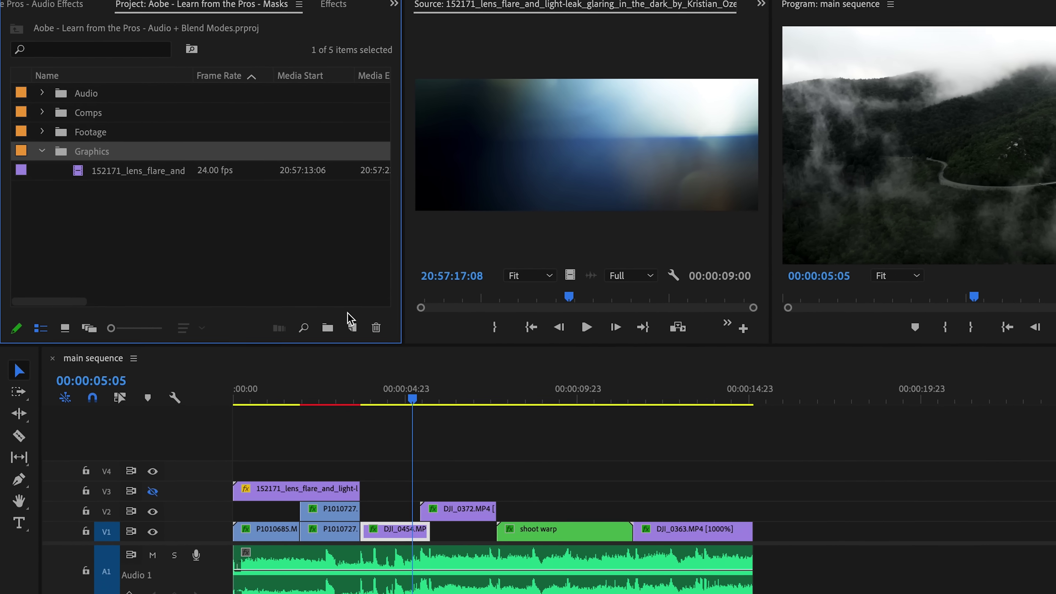
- Create a Black Video item, place it on V2 after P1010727, and move DJI_0372 up to V3
click(352, 327)
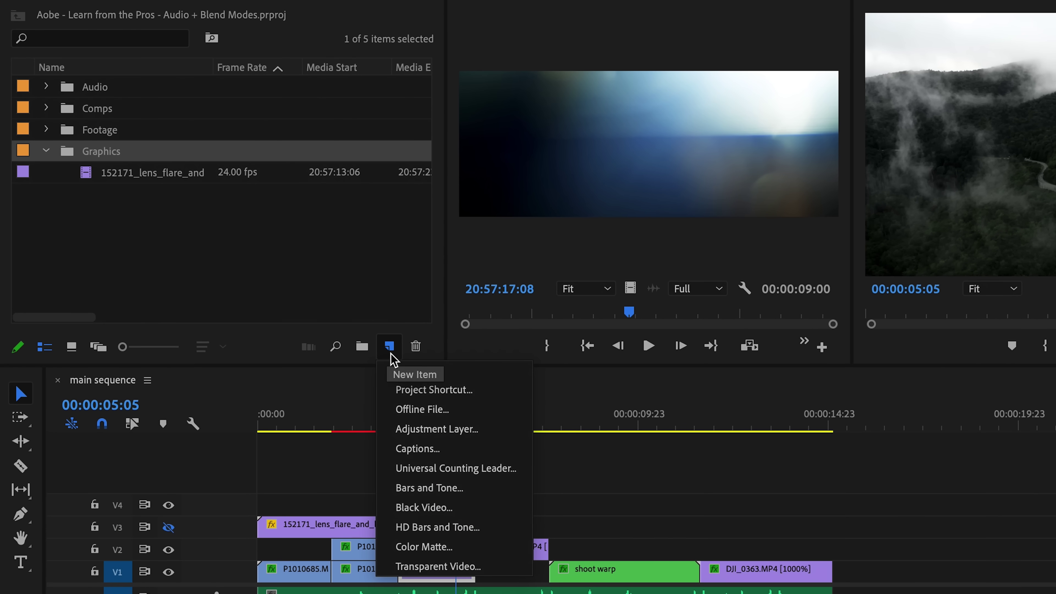
click(443, 513)
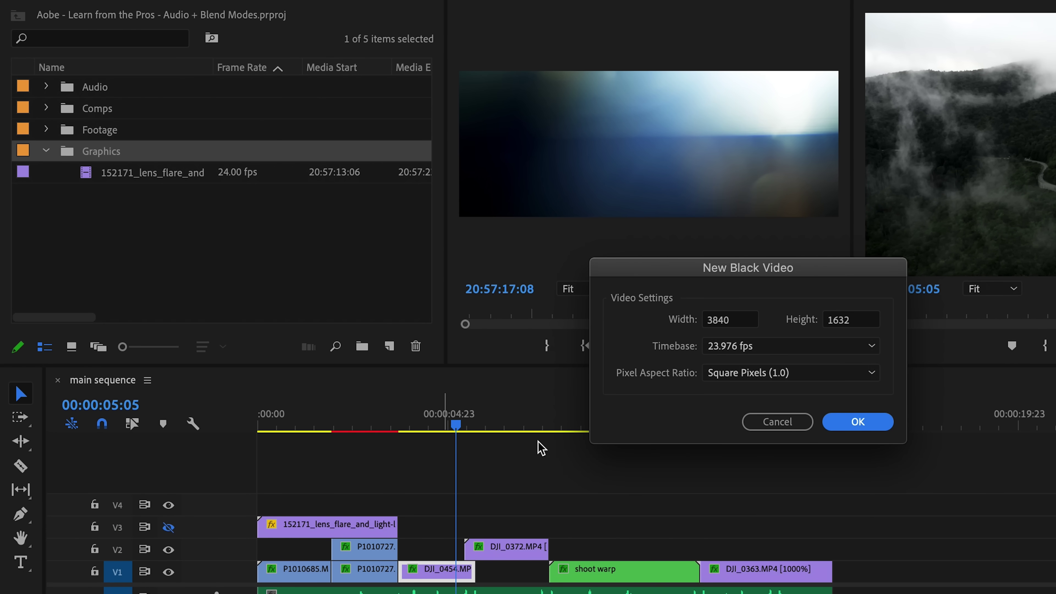
click(858, 422)
drag(88, 180, 406, 549)
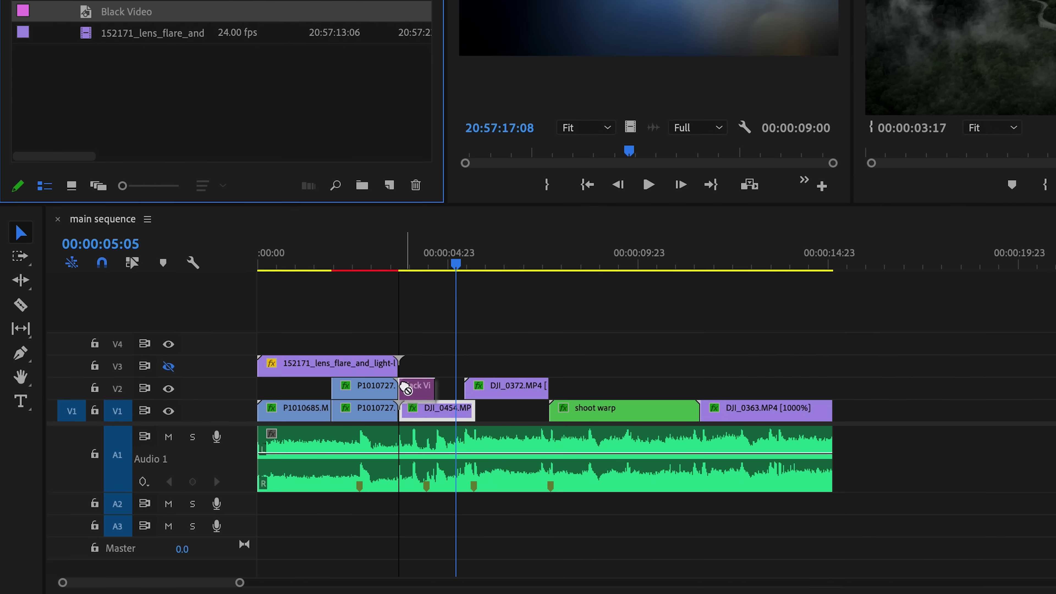
drag(406, 388, 406, 388)
mouse_move(474, 387)
mouse_down()
mouse_move(470, 369)
mouse_move(470, 382)
mouse_up()
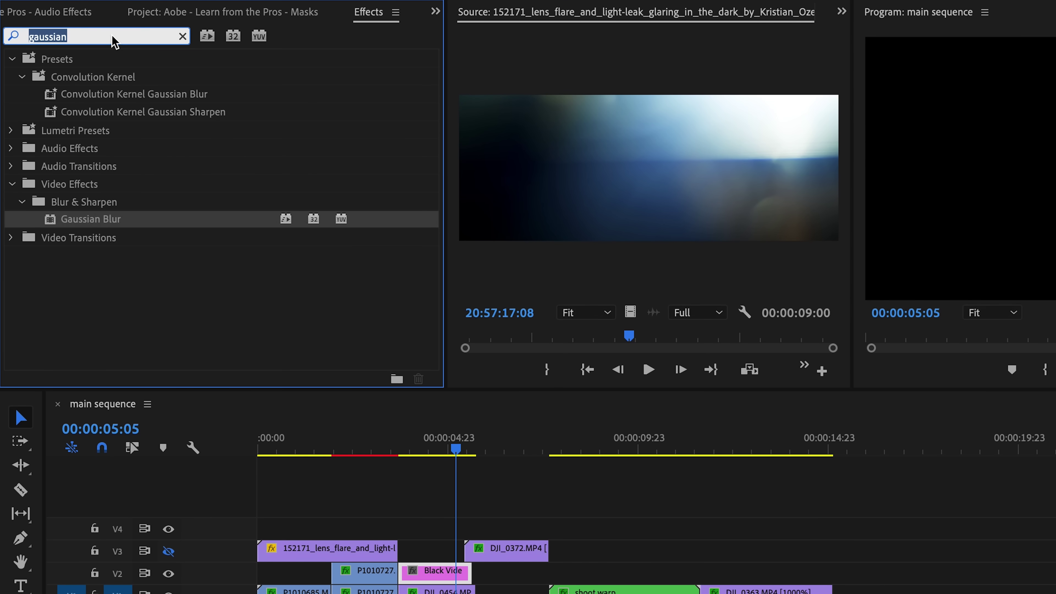
- Apply the Ramp effect to the Black Video clip and bring up its effect settings
text(ramp)
drag(73, 165, 437, 571)
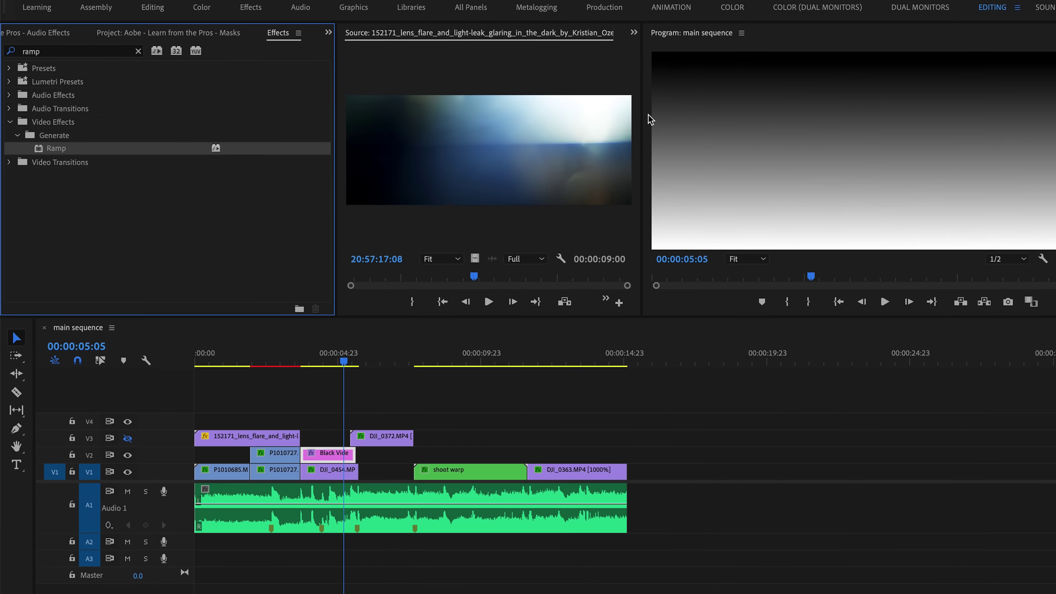
click(634, 33)
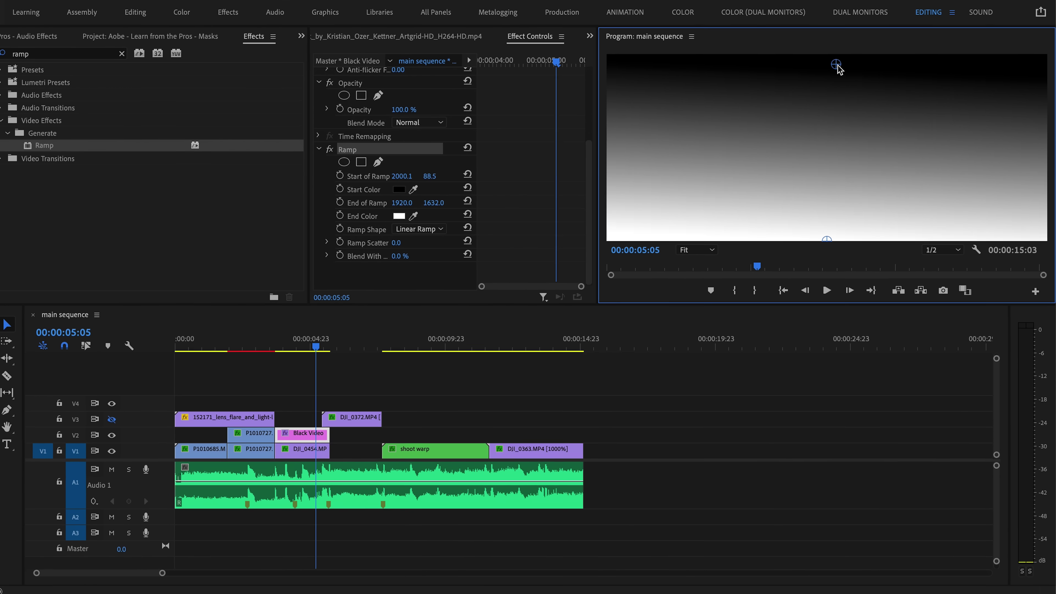
- Move the ramp start point lower and left to level the gradient, then blend it with Overlay
drag(838, 66, 870, 226)
drag(796, 276, 732, 54)
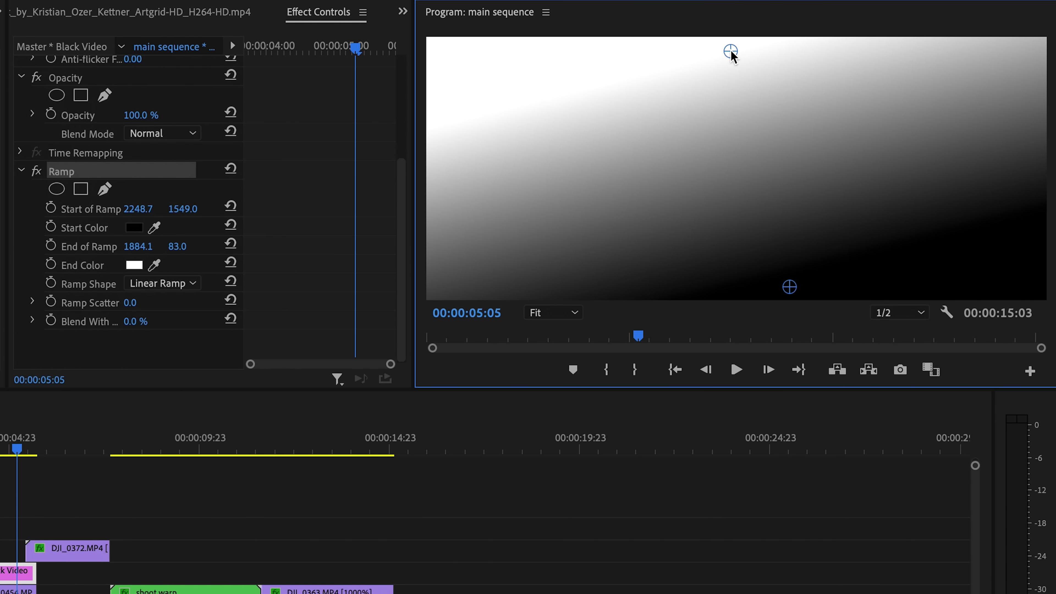
drag(789, 292, 752, 291)
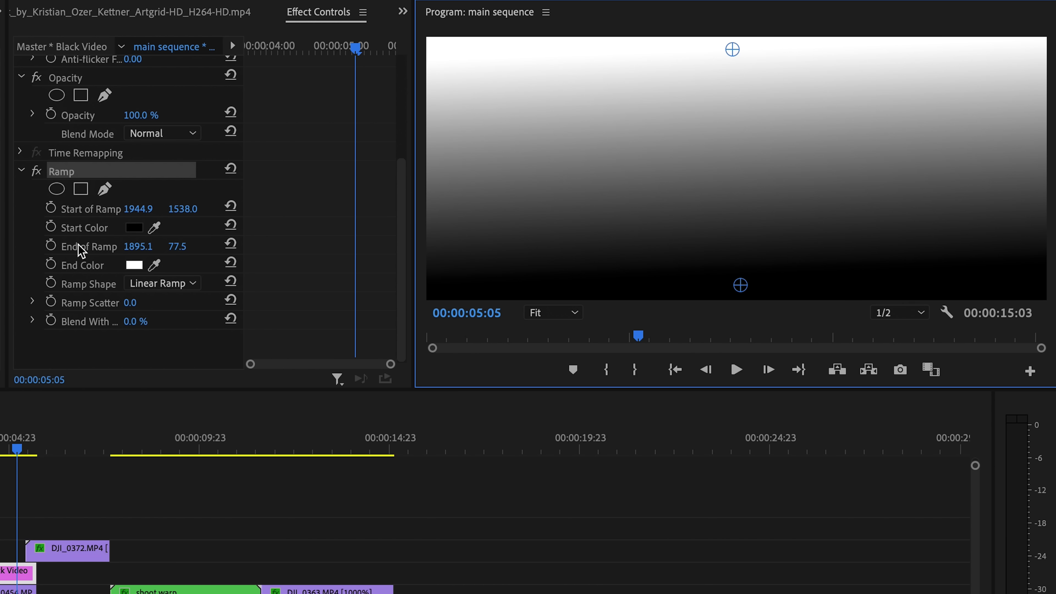
click(172, 134)
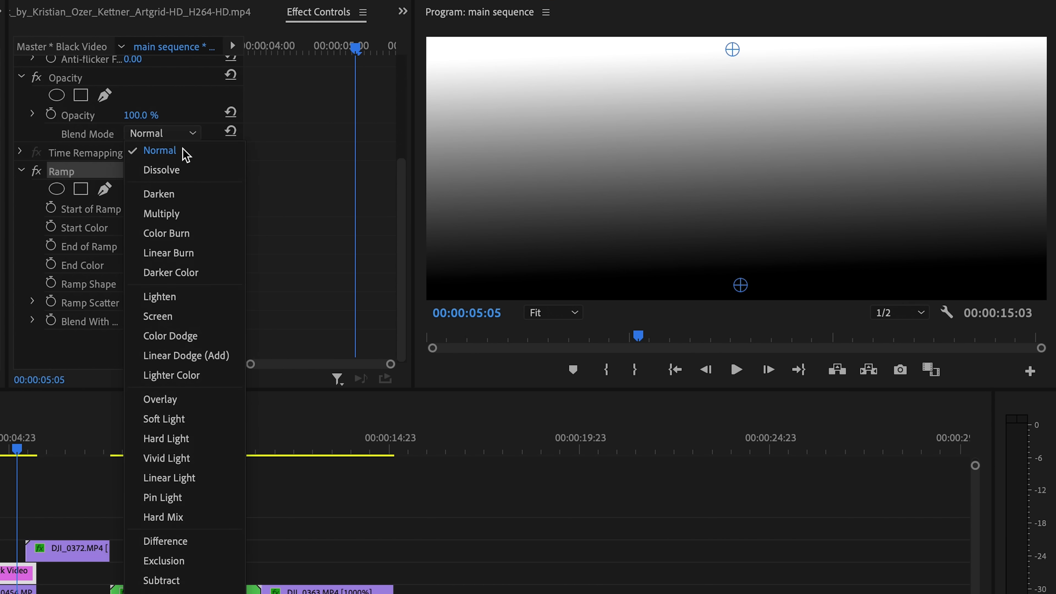
click(203, 404)
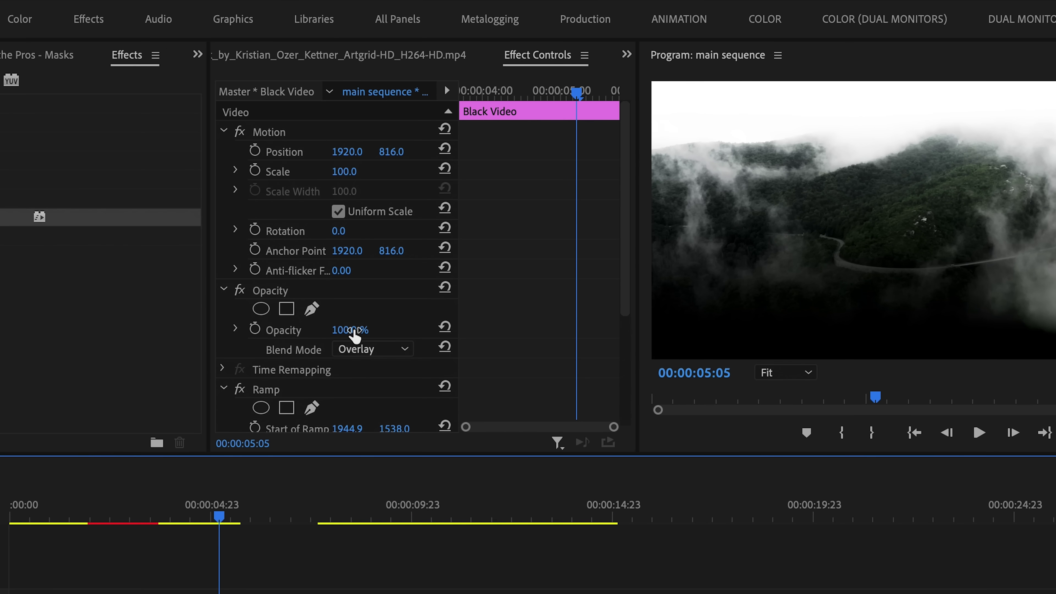
- Set the Overlay gradient's opacity to 20%
click(393, 255)
drag(350, 330, 321, 329)
text(20)
key(Return)
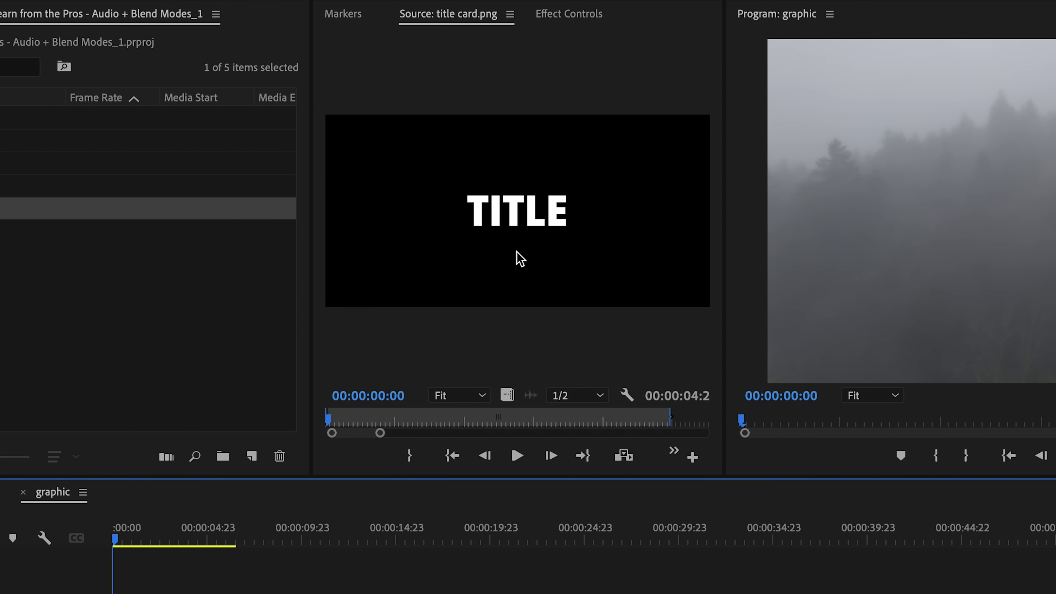
- Place title card.png on V2 above DJI_0318.MOV at sequence start and lengthen it by about a second
drag(358, 422, 425, 423)
drag(506, 395, 157, 593)
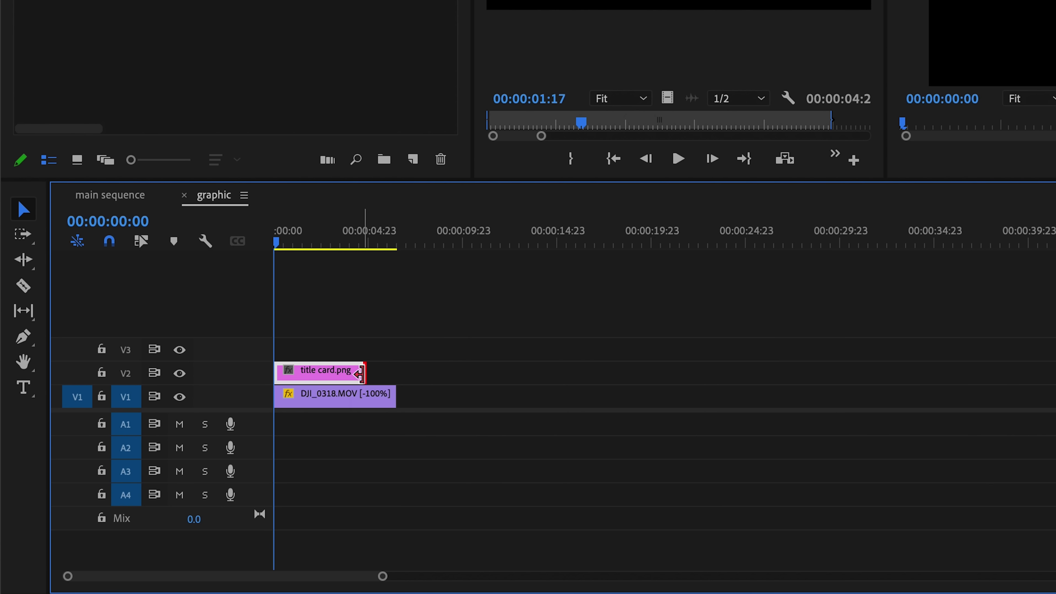
drag(358, 374, 388, 374)
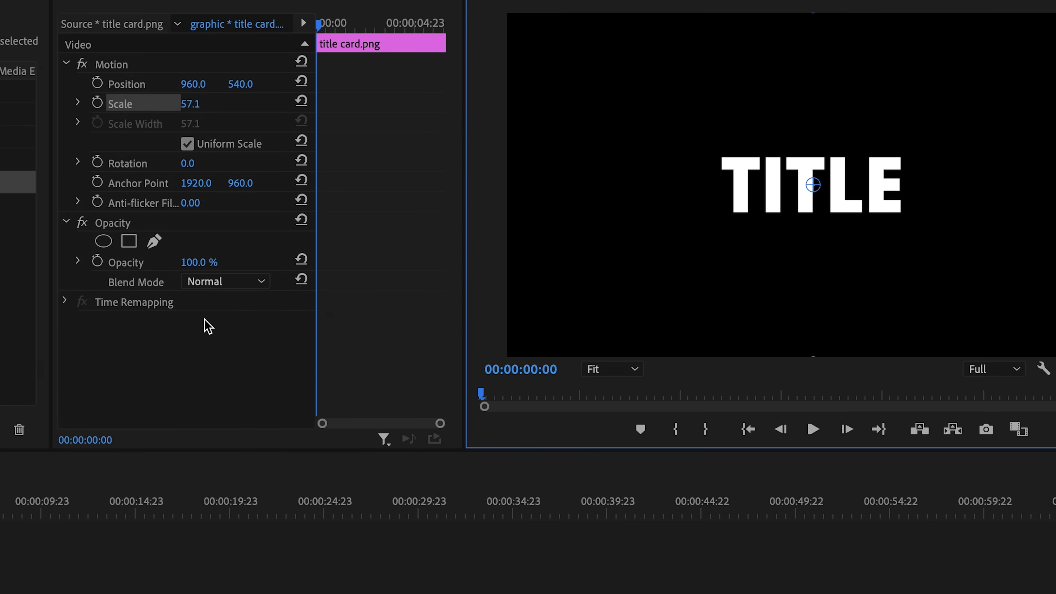
- Blend the TITLE card with Screen, play it back, then switch it to Multiply
click(218, 282)
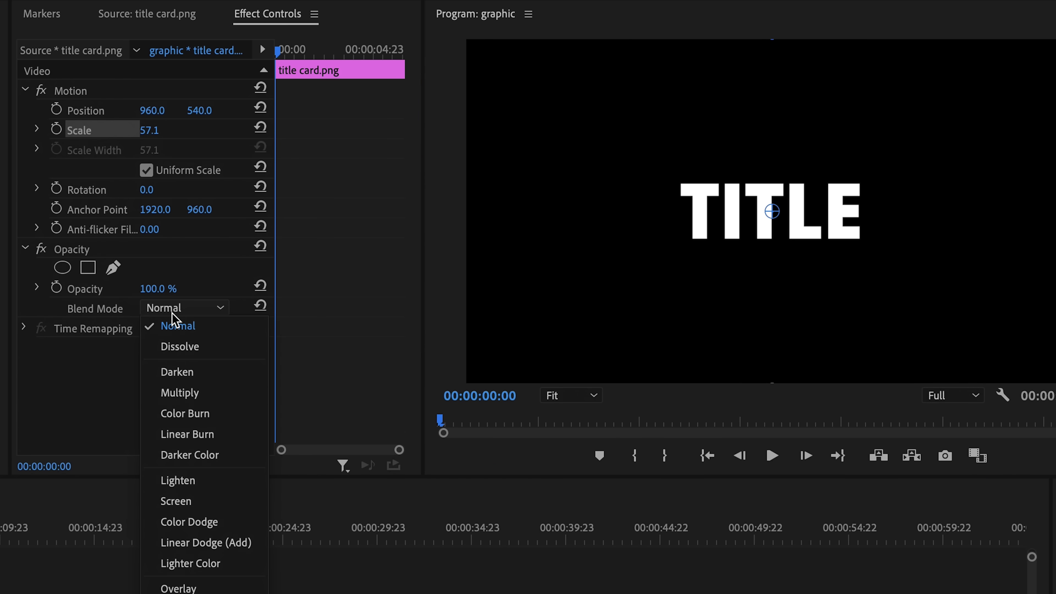
click(176, 502)
key(ctrl+shift+a)
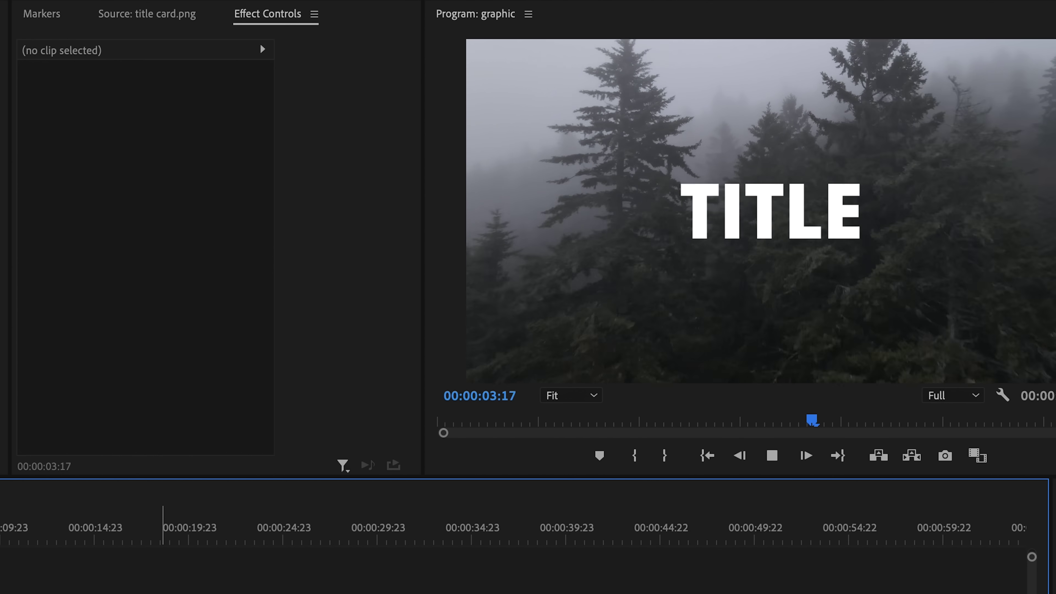
key(space)
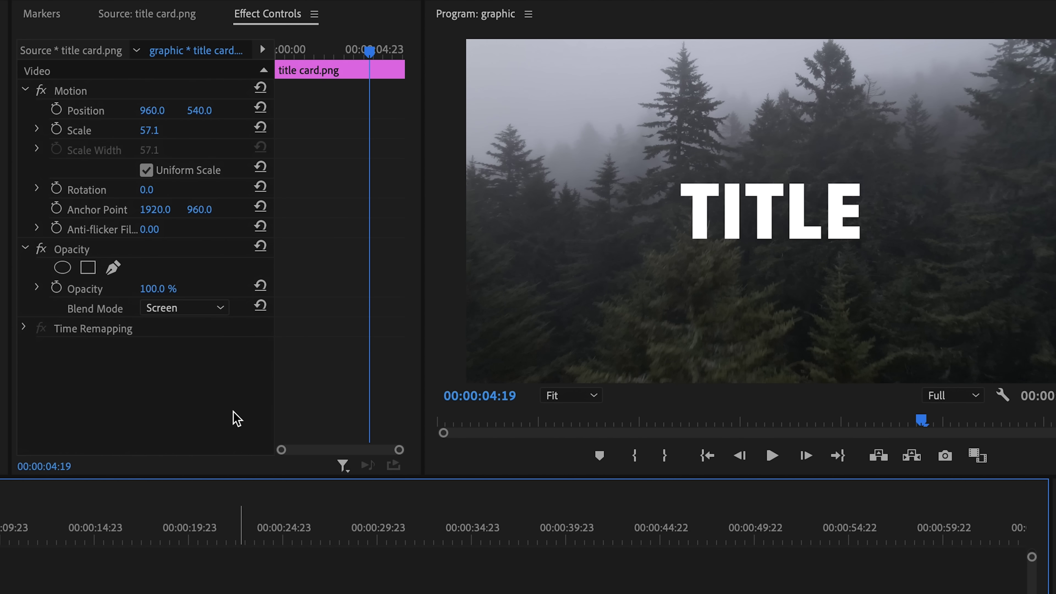
click(214, 310)
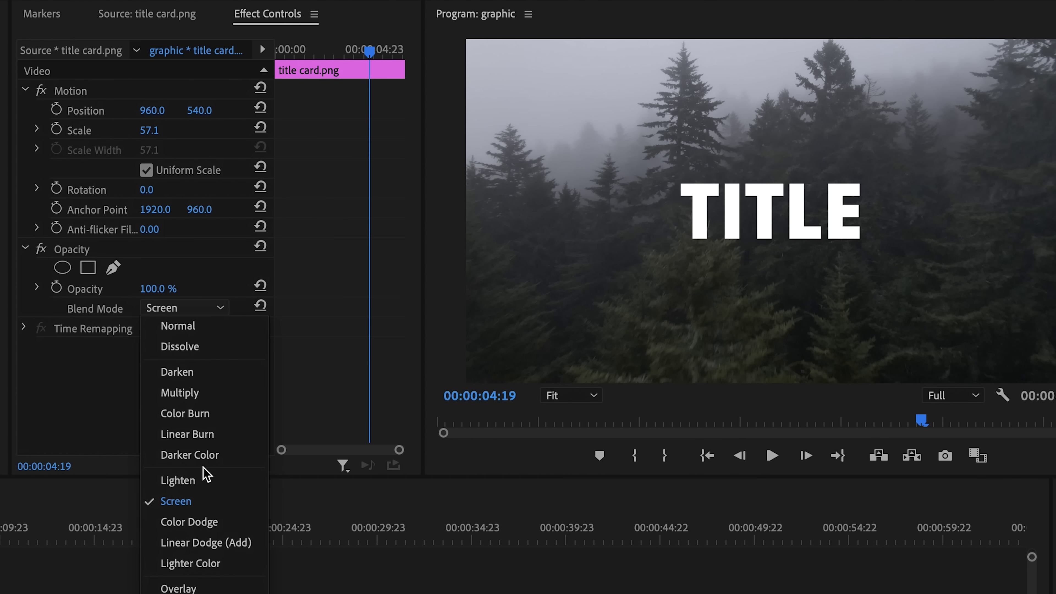
click(200, 394)
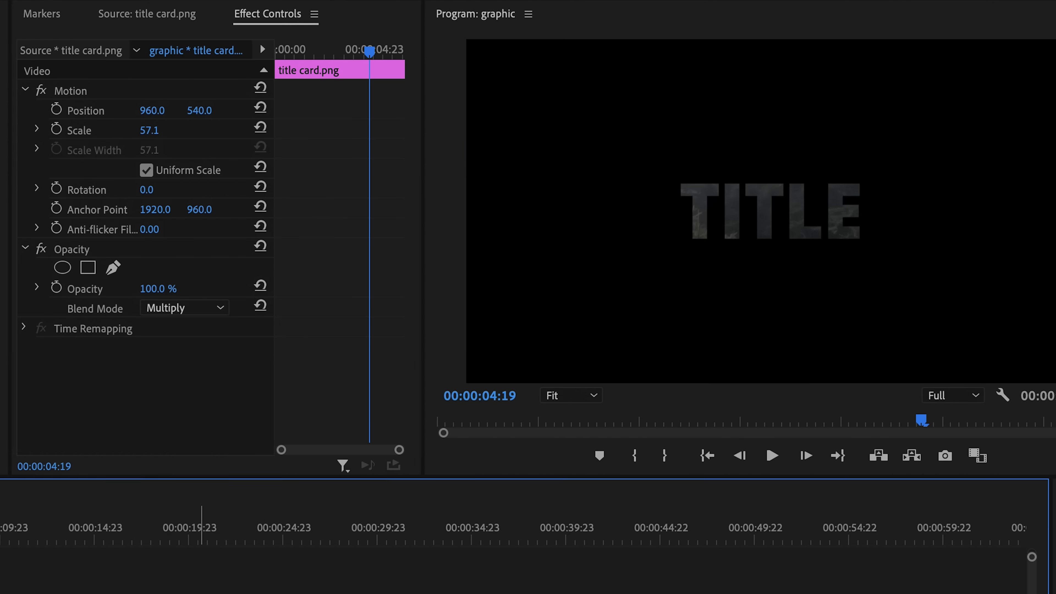
key(ctrl+shift+a)
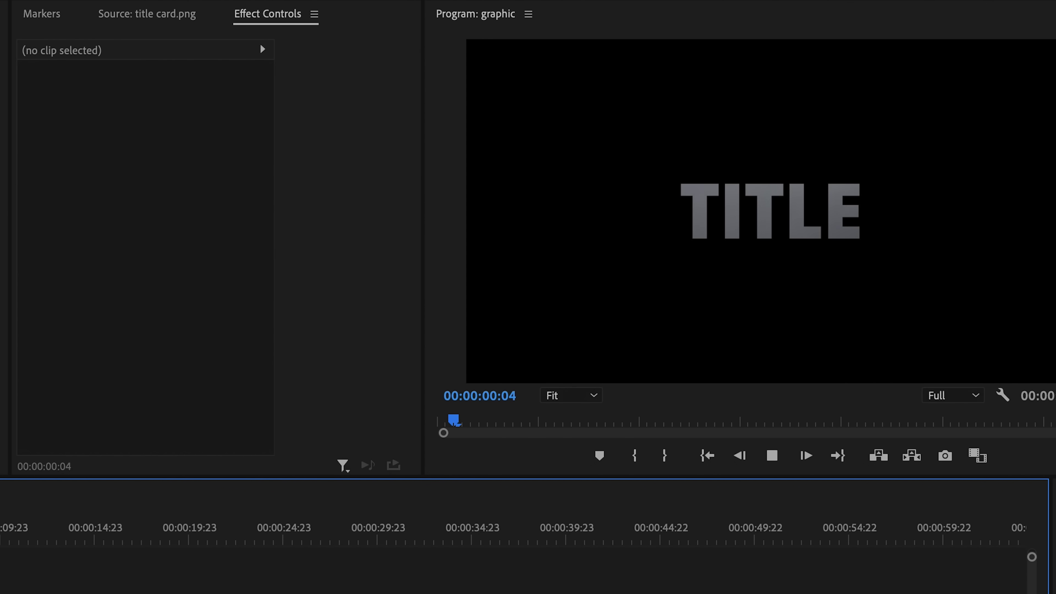